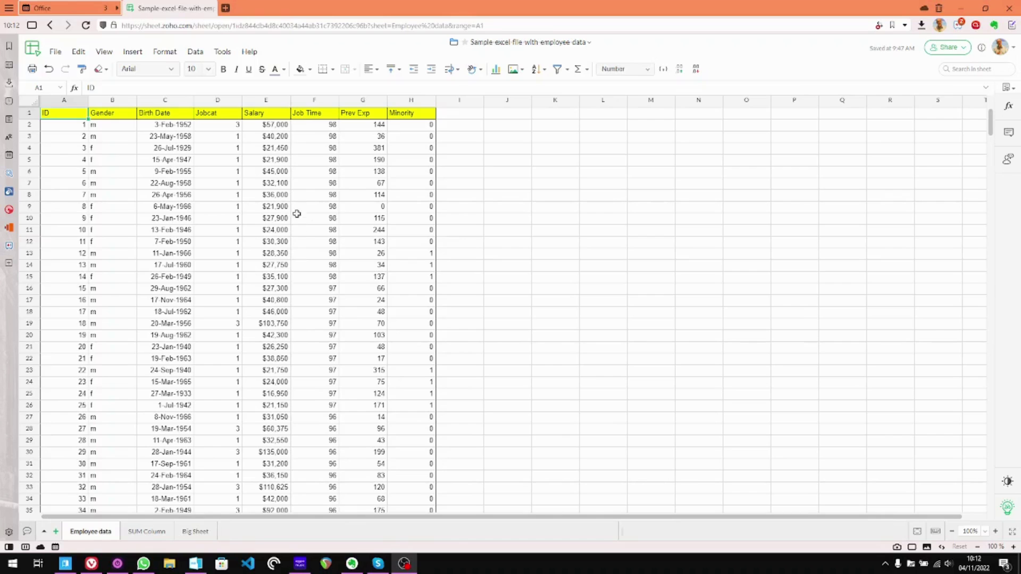
- Scroll through the Employee data rows, then open the SUM Column sheet with its $16,314,875 total
drag(993, 135, 993, 481)
scroll(709, 442, down, 3)
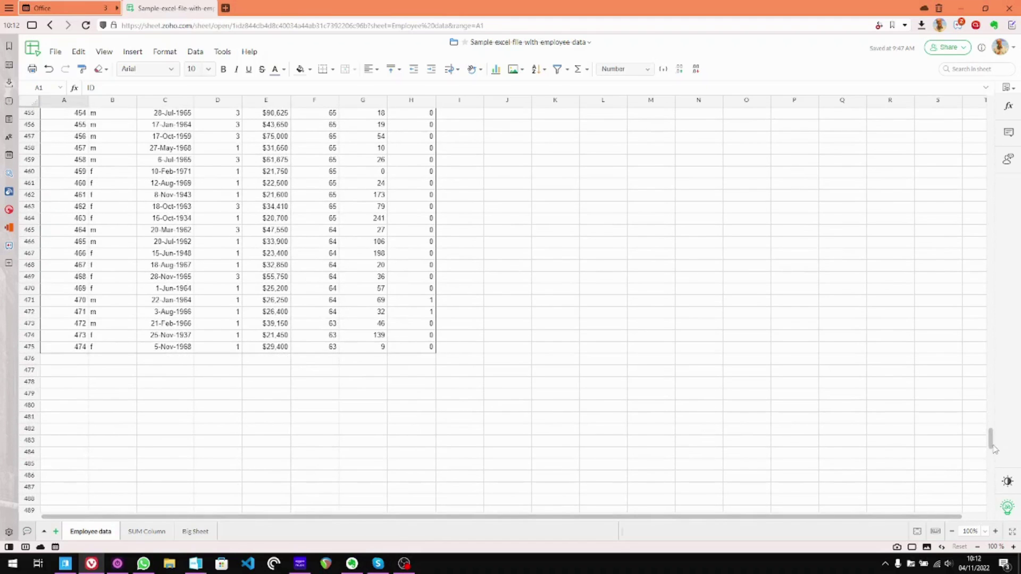
drag(992, 445, 989, 117)
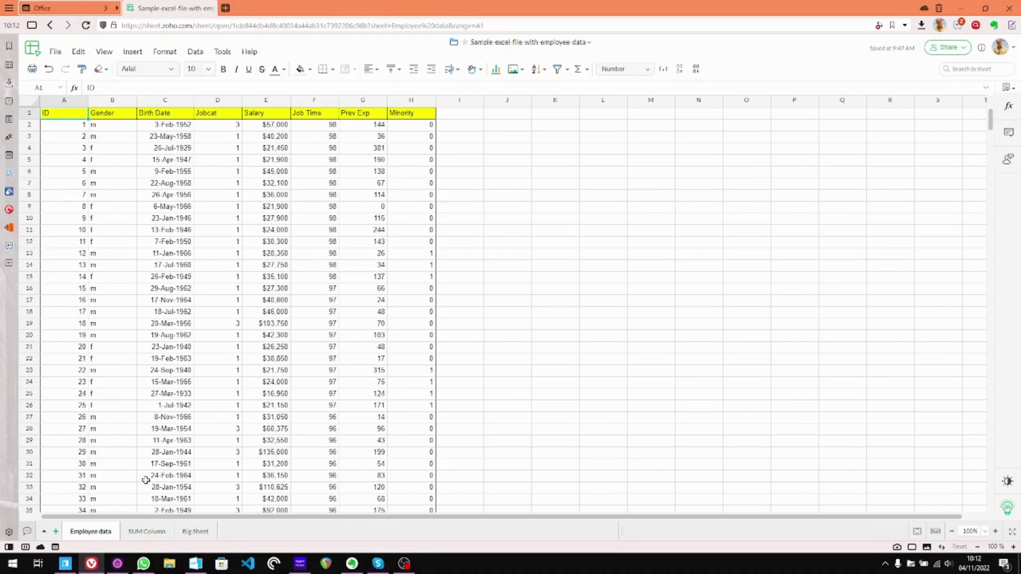
click(146, 531)
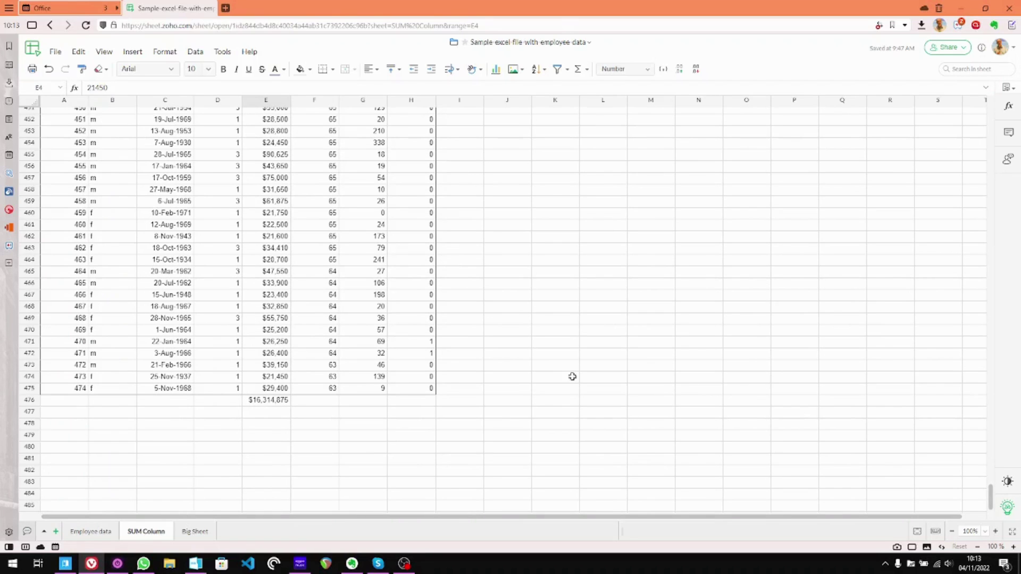
- Scroll the SUM Column sheet back to the top and switch to the Big Sheet tab
scroll(993, 441, up, 1)
drag(990, 492, 984, 117)
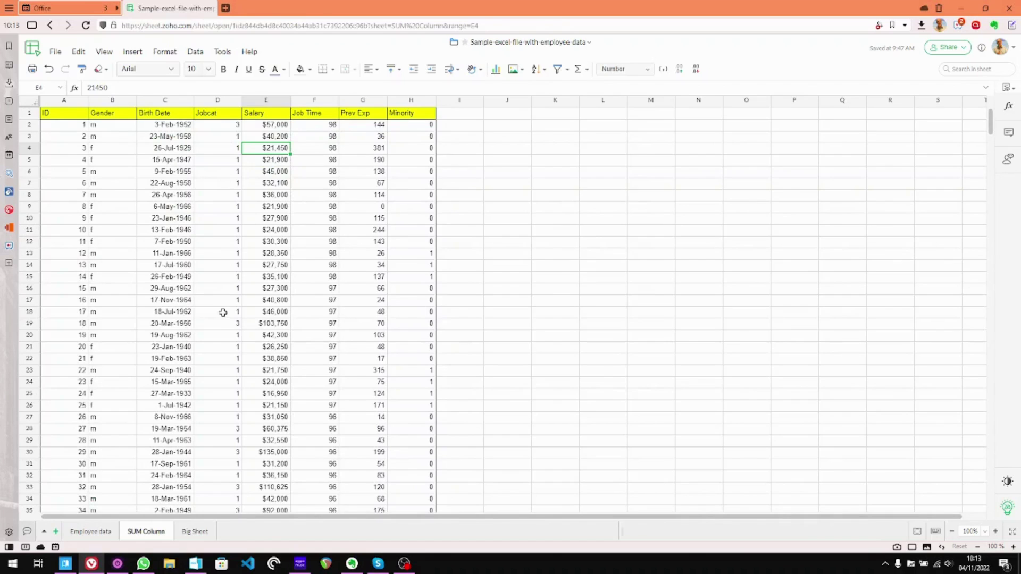
click(196, 531)
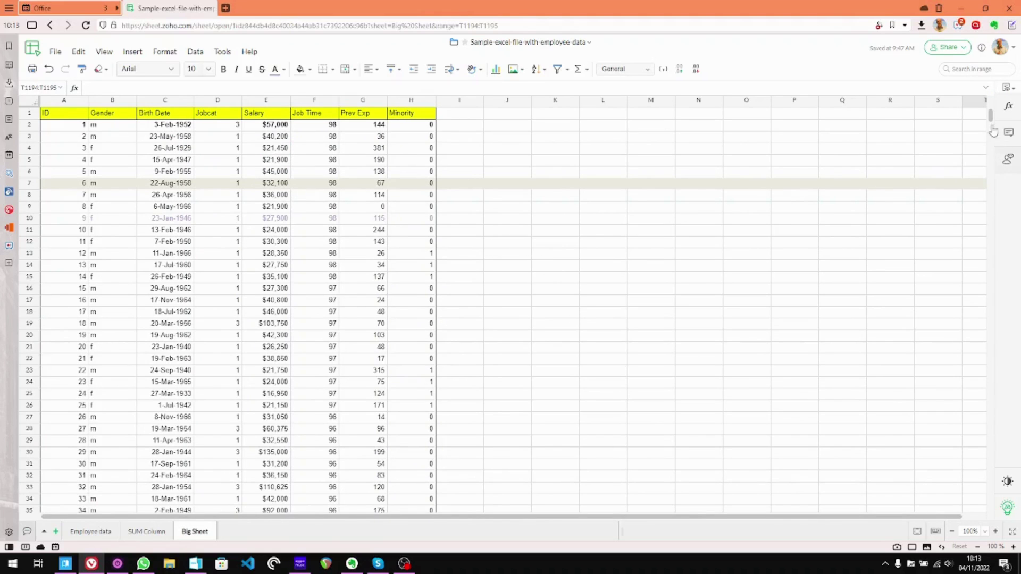
- Scroll Big Sheet down to its last data row 5215 and back to the top
drag(989, 117, 992, 508)
scroll(455, 375, down, 3)
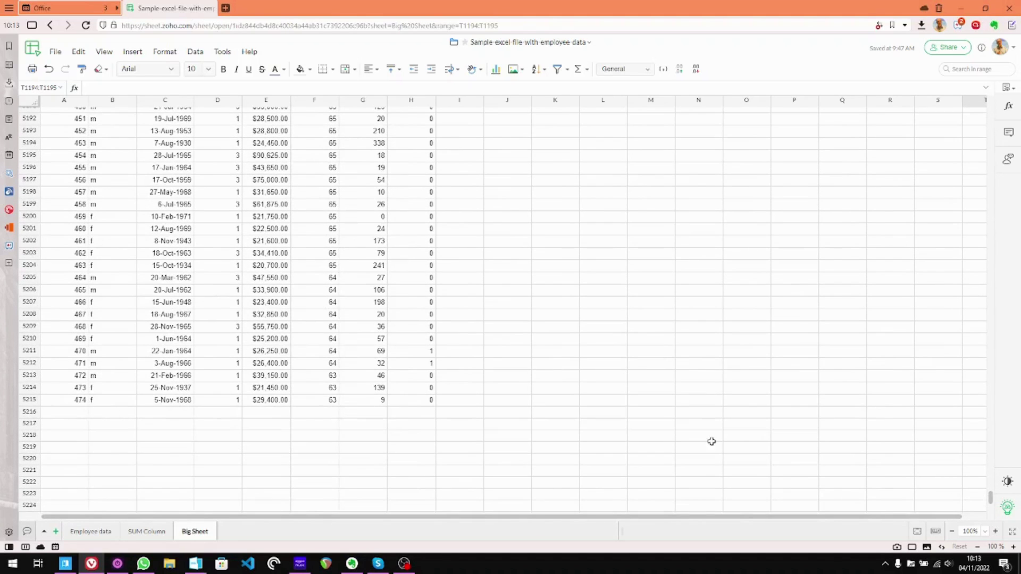
drag(992, 502, 990, 105)
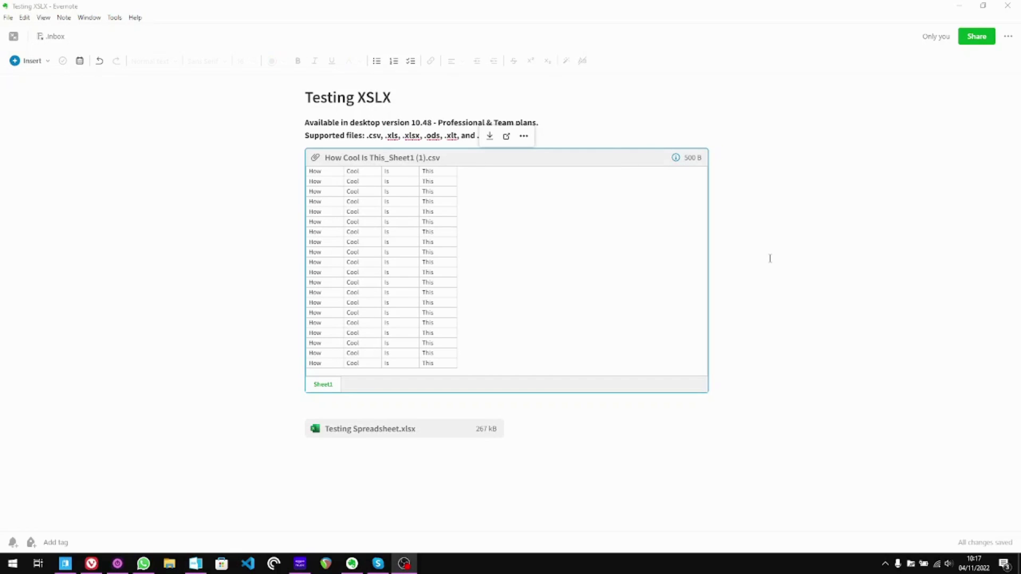
- Show the CSV preview as a plain attachment, then open the xlsx attachment's View As menu
right_click(471, 163)
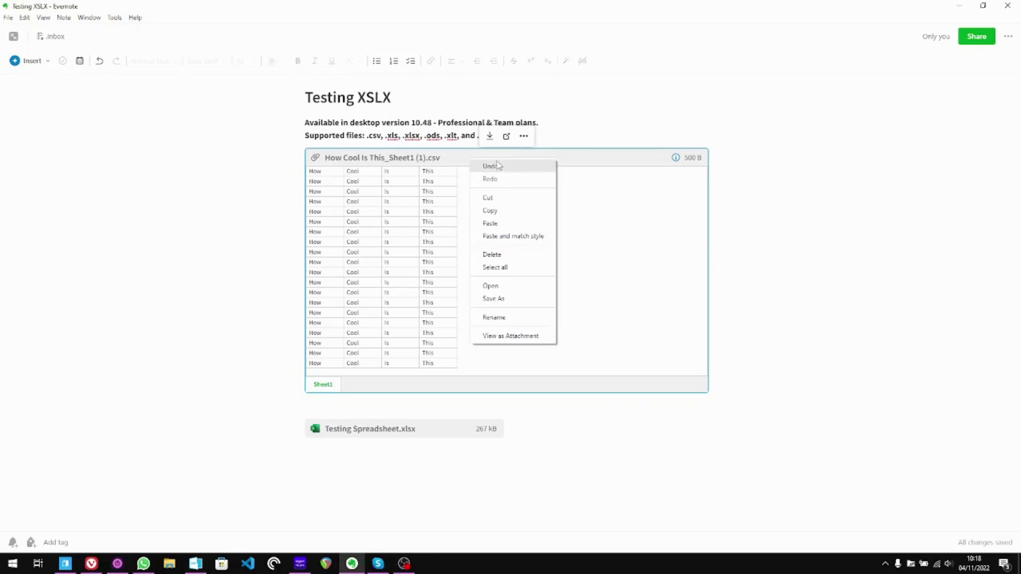
click(507, 337)
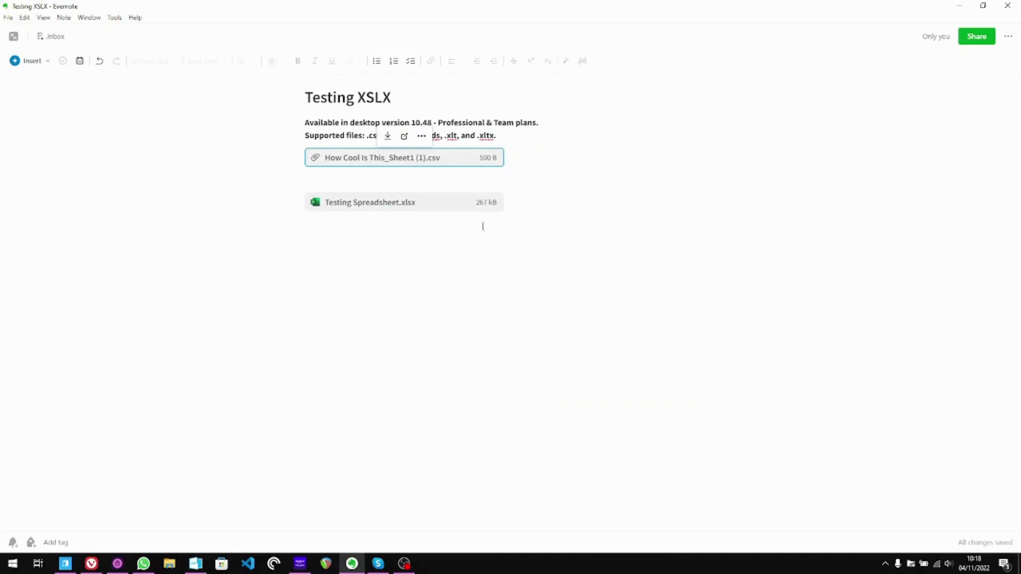
right_click(428, 205)
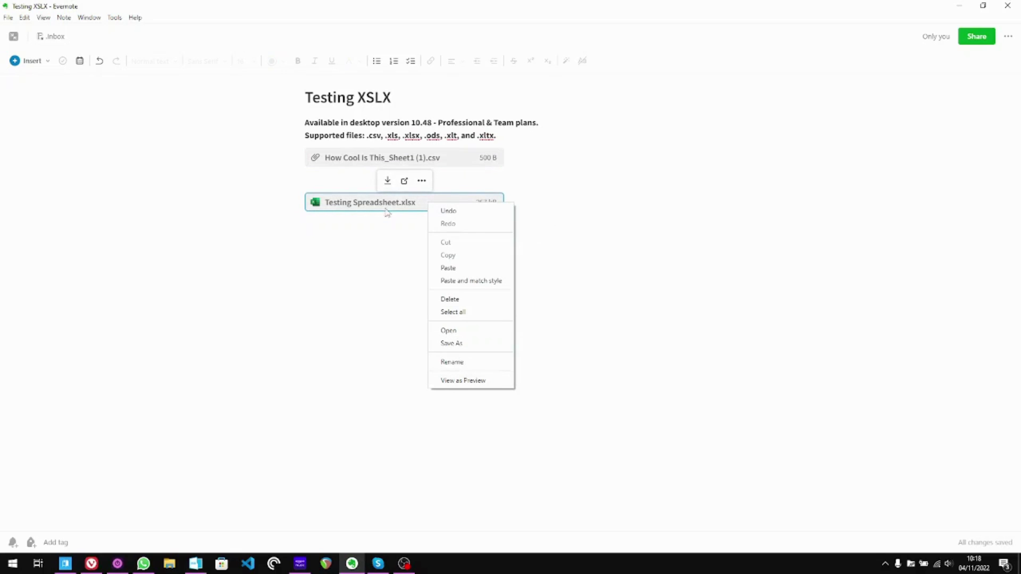
click(386, 212)
click(421, 182)
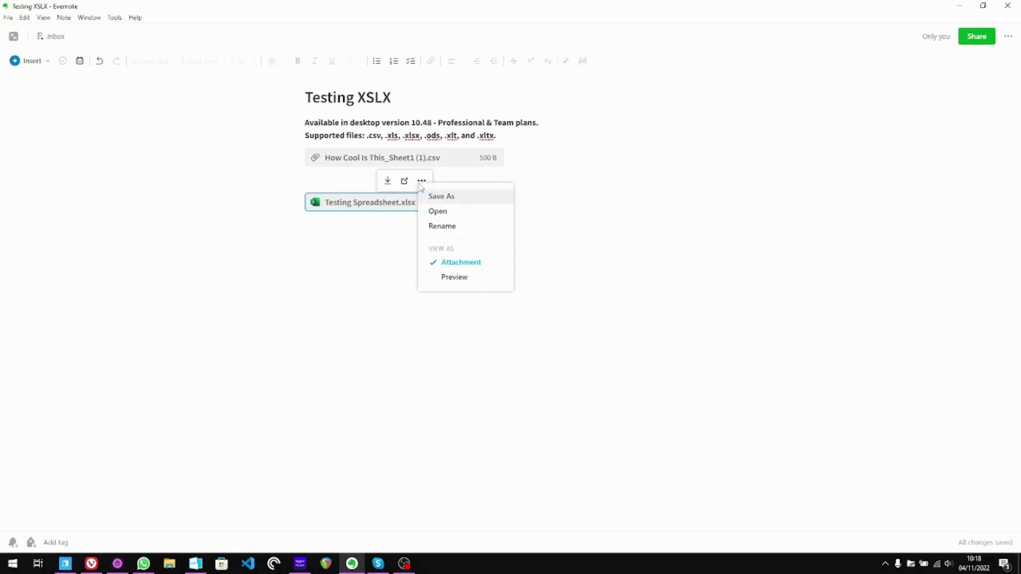
- Preview Testing Spreadsheet.xlsx inline and scroll through its employee records
click(454, 278)
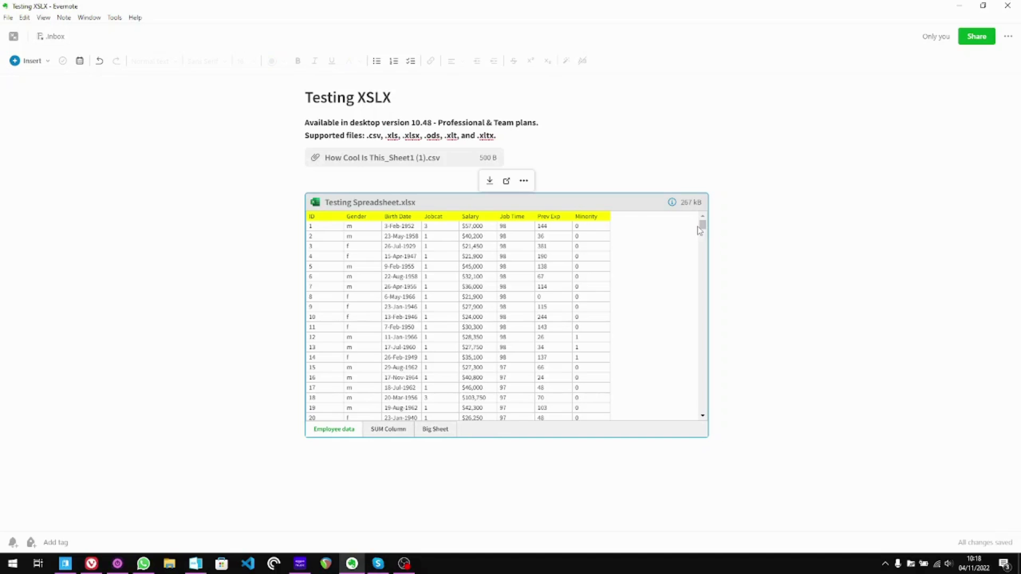
drag(702, 225, 702, 417)
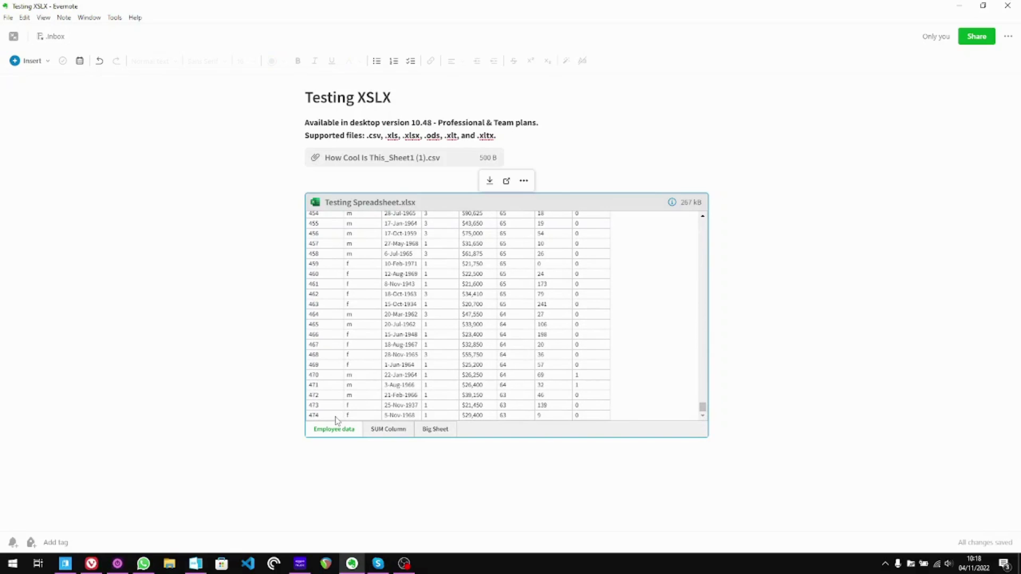
drag(702, 407, 702, 225)
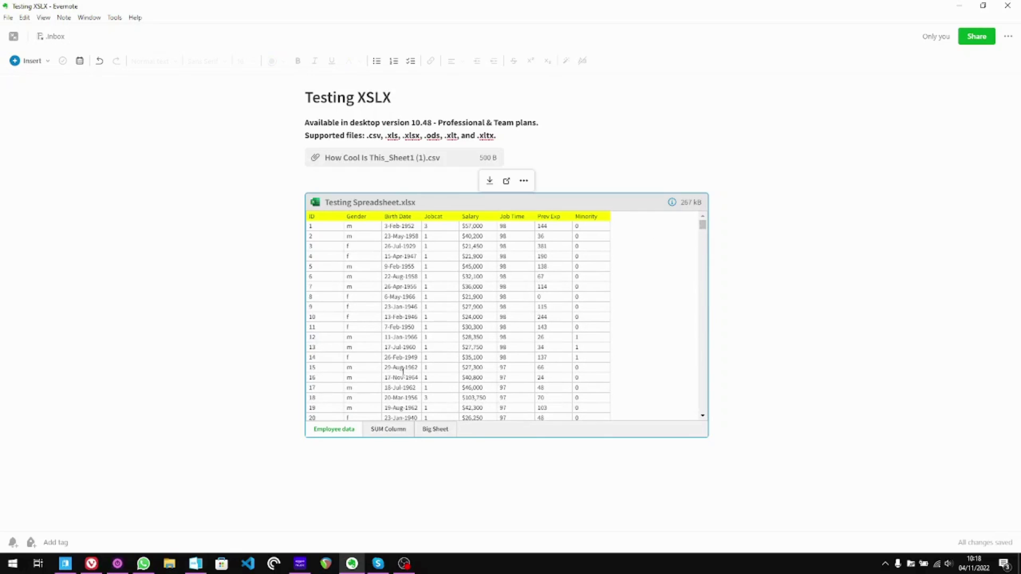
- Scroll the preview's SUM Column sheet down to its 16314875 total, then return to Zoho Sheet
click(383, 432)
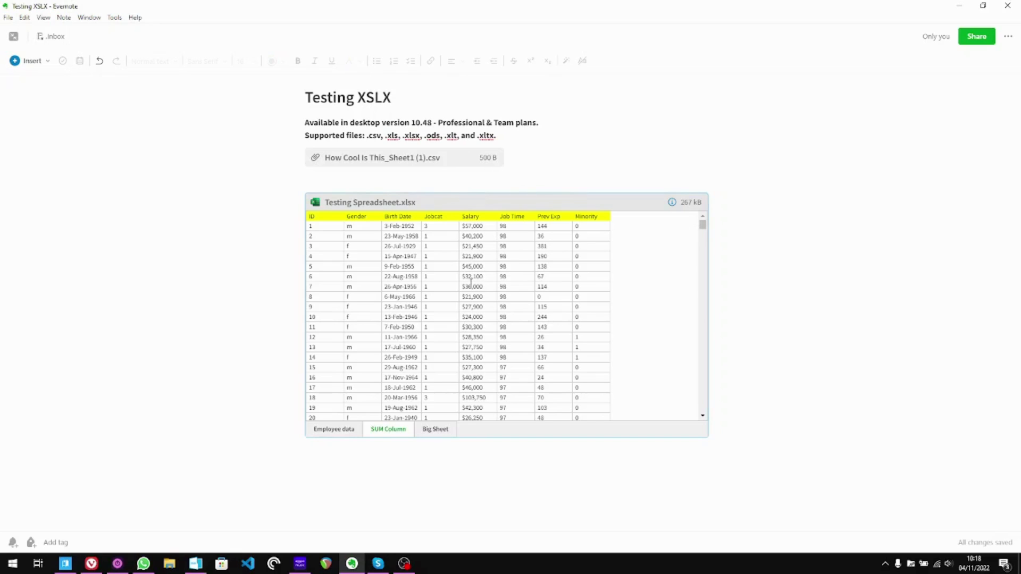
drag(702, 225, 717, 426)
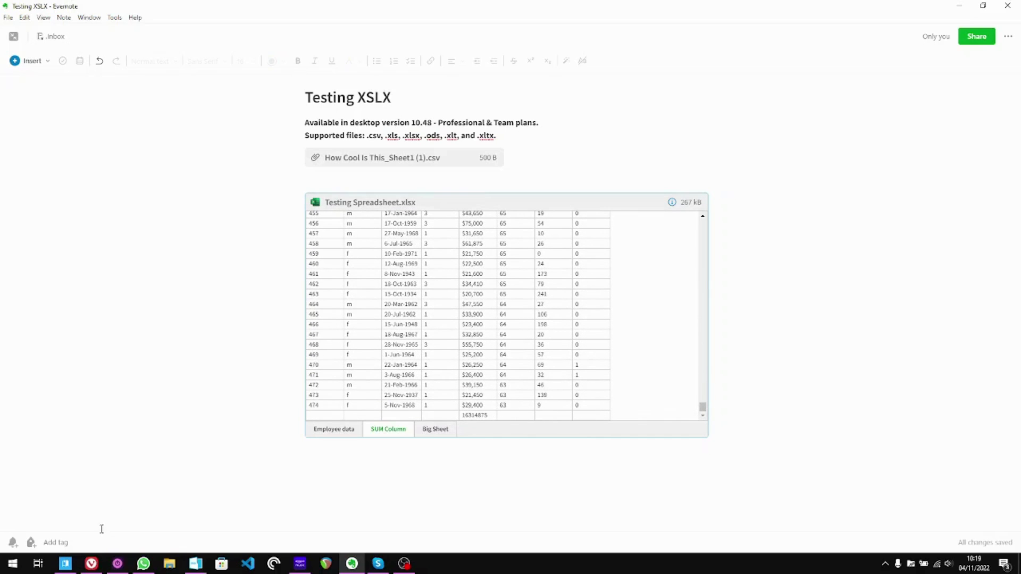
click(92, 564)
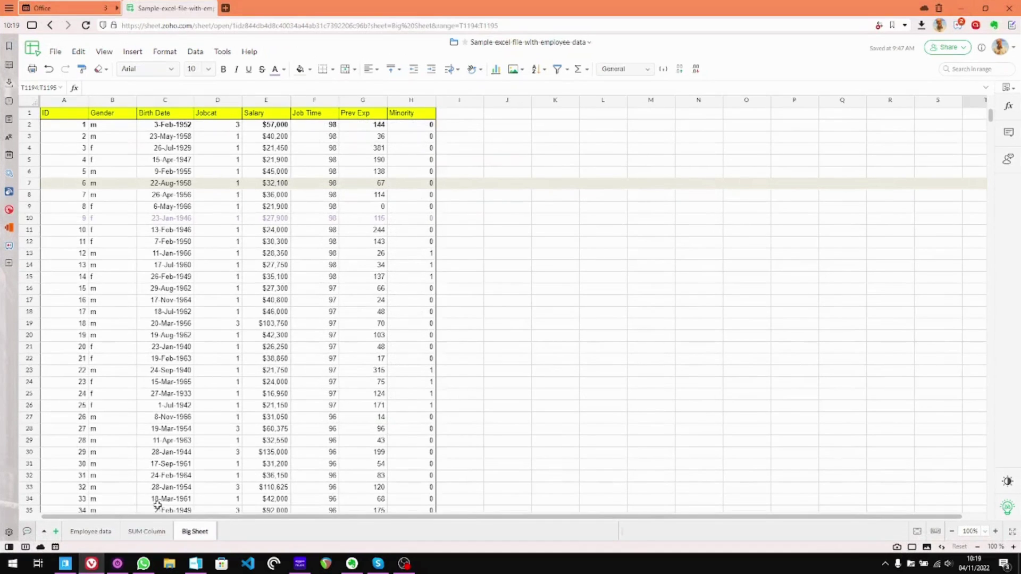
- Scroll Zoho's SUM Column sheet to the $16,314,875 total in row 476, then return to Evernote
click(147, 527)
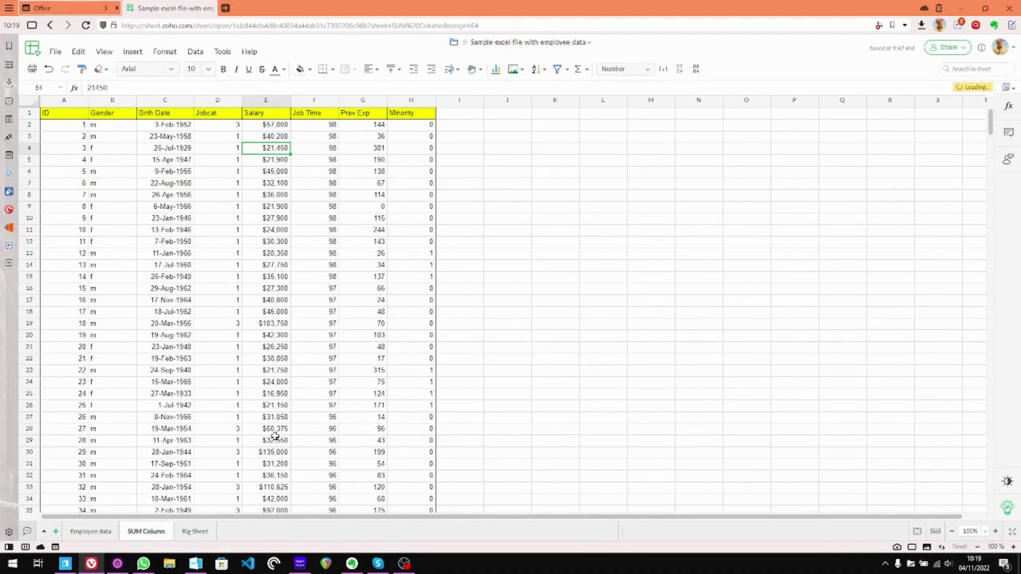
scroll(273, 423, down, 5)
scroll(273, 421, down, 20)
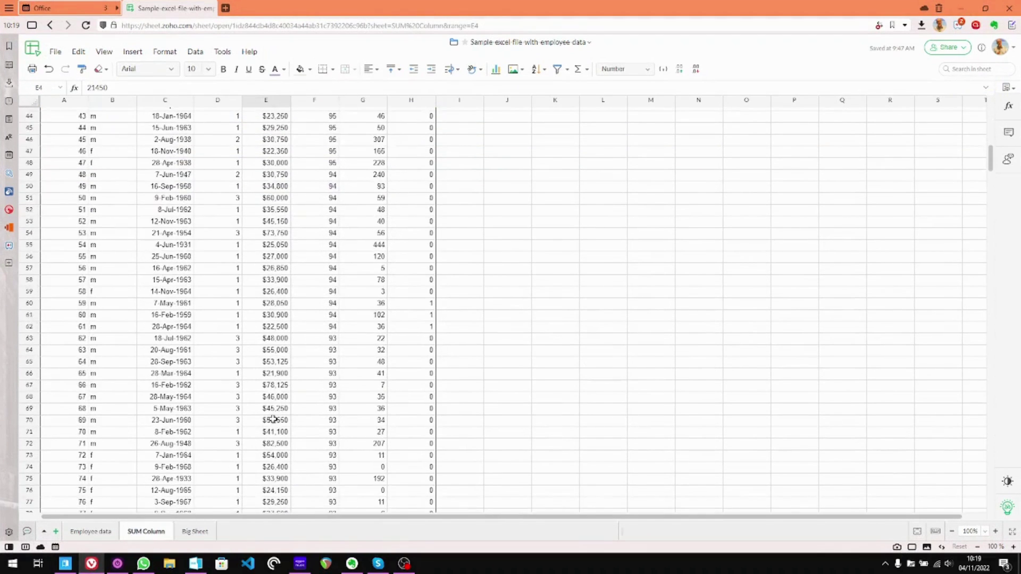
scroll(496, 365, down, 20)
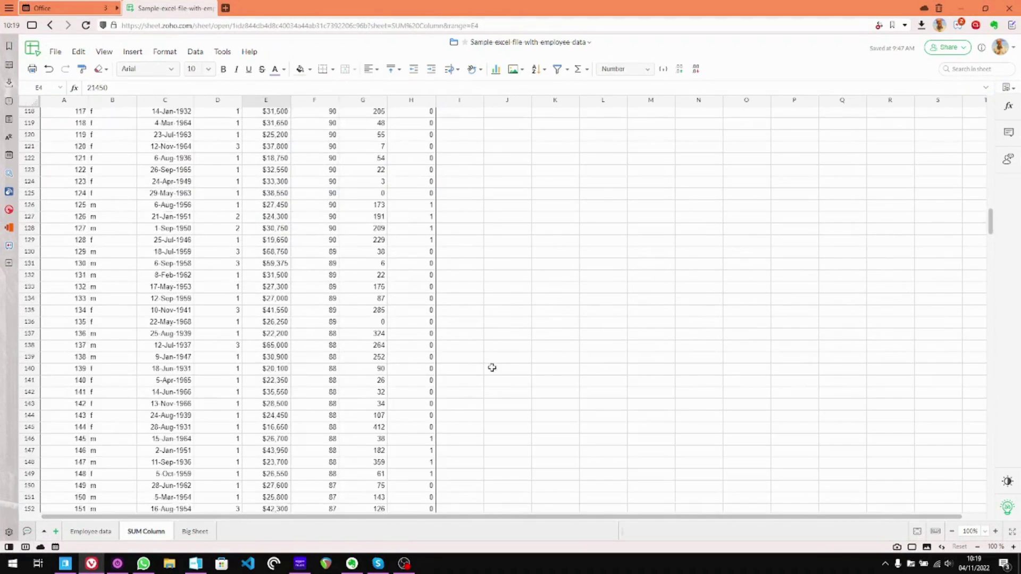
scroll(412, 371, down, 20)
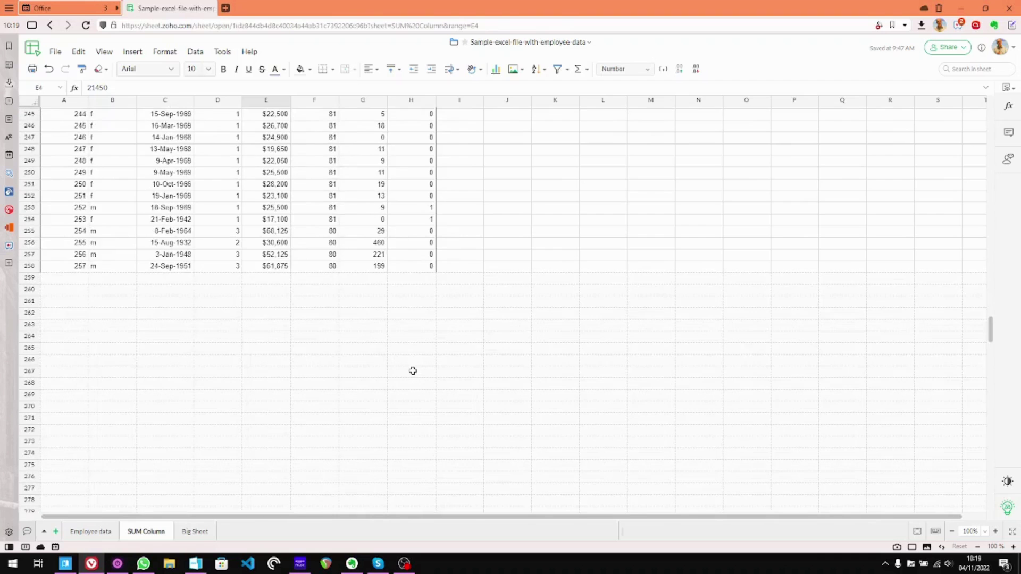
scroll(412, 371, down, 20)
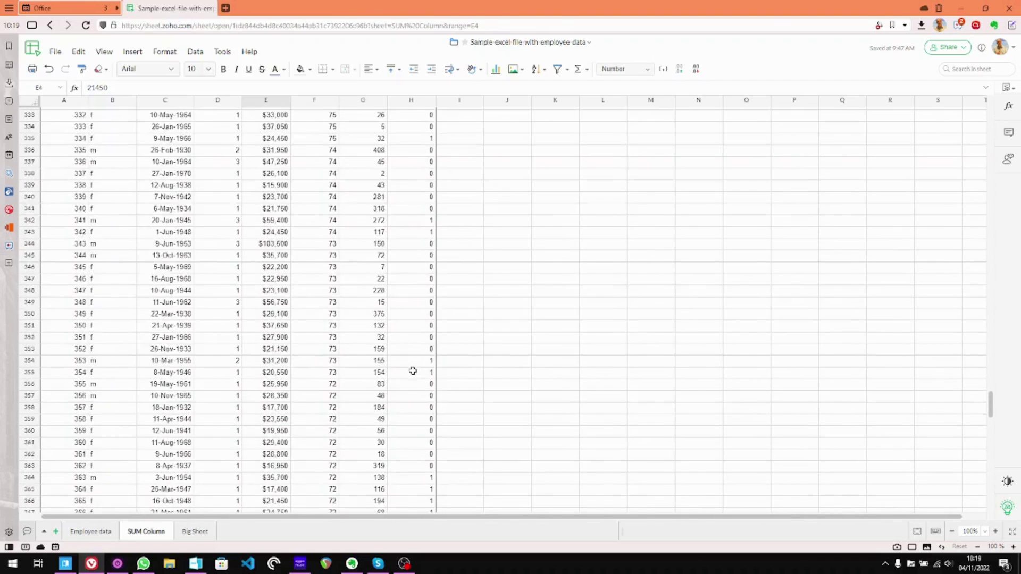
scroll(413, 370, down, 20)
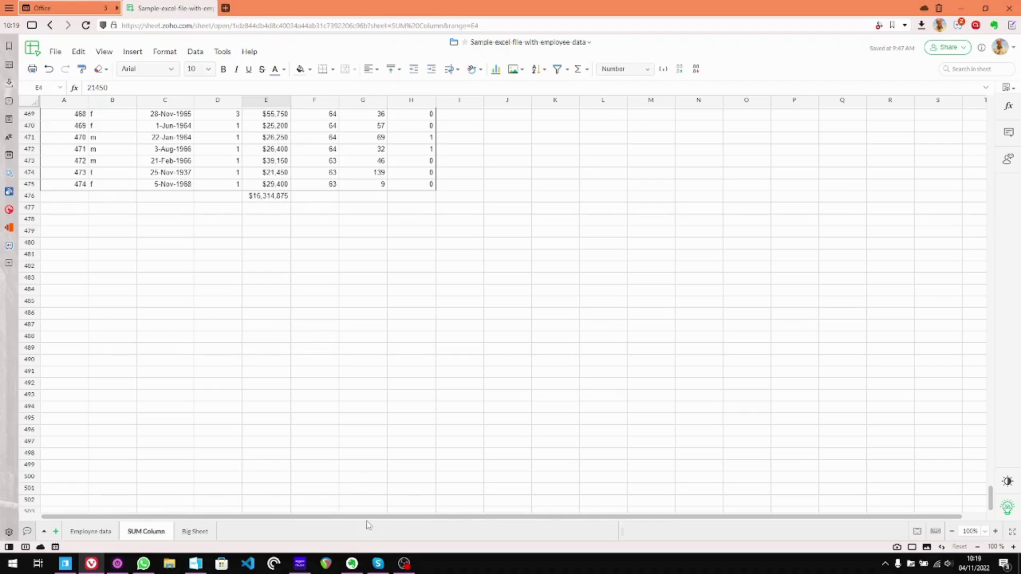
click(353, 564)
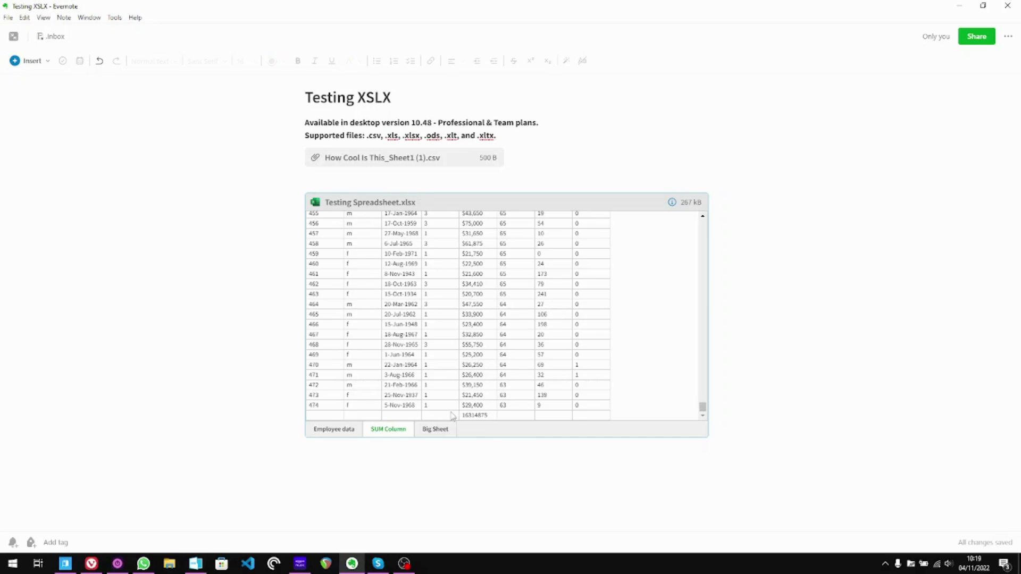
- Switch the xlsx preview to Big Sheet and scroll its employee records down and back up
click(437, 430)
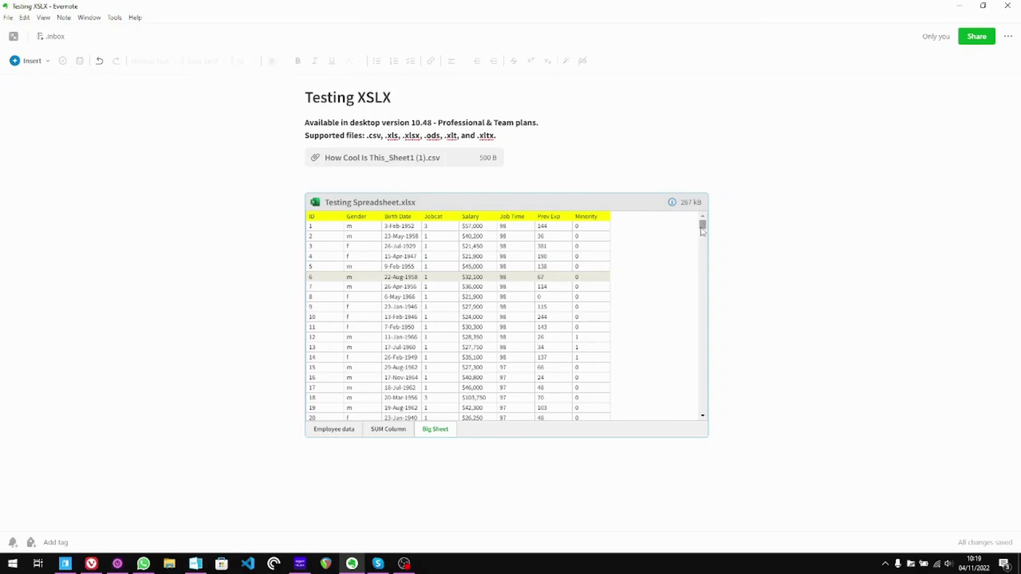
drag(703, 225, 702, 245)
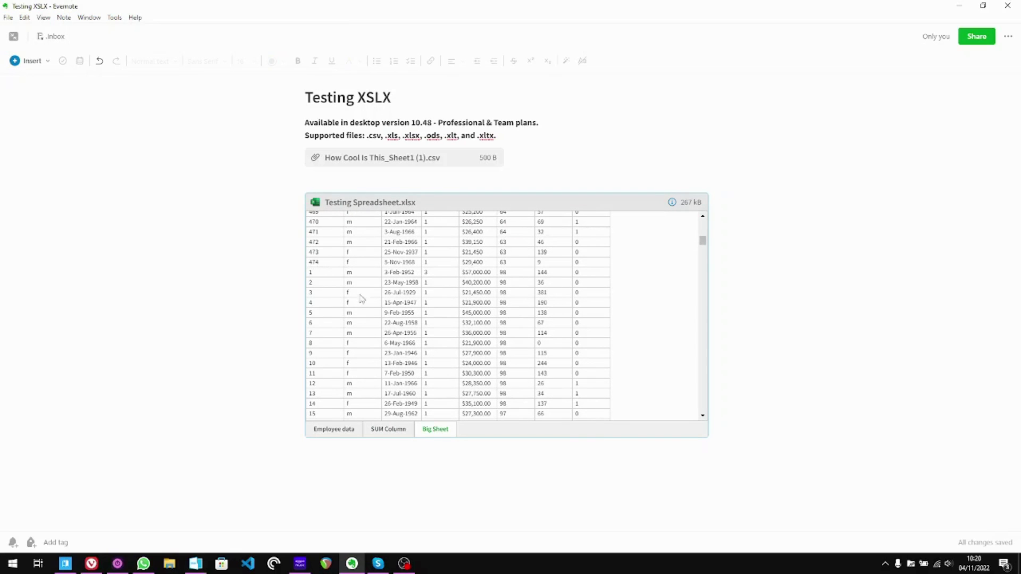
drag(703, 243, 708, 418)
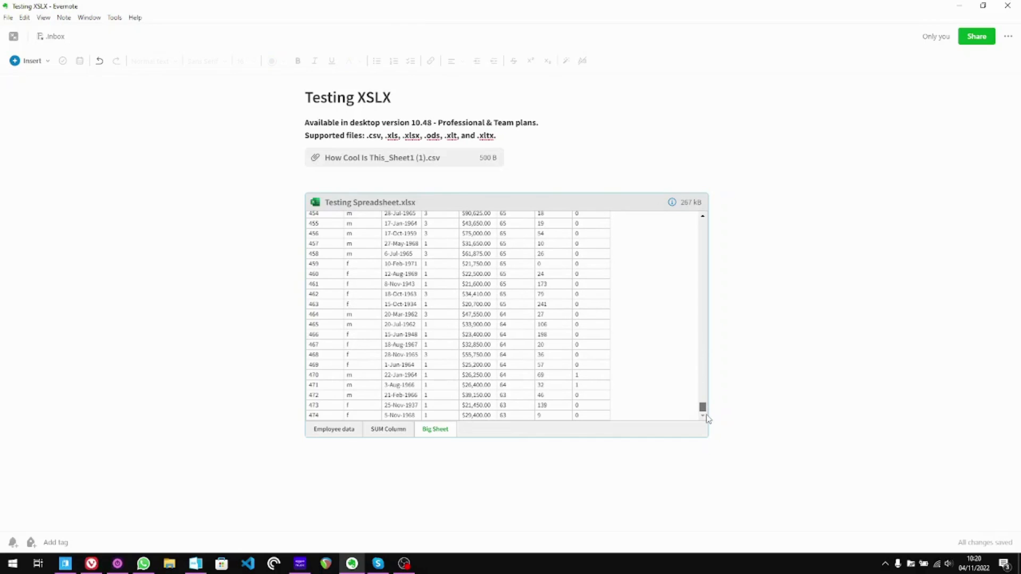
drag(708, 418, 699, 222)
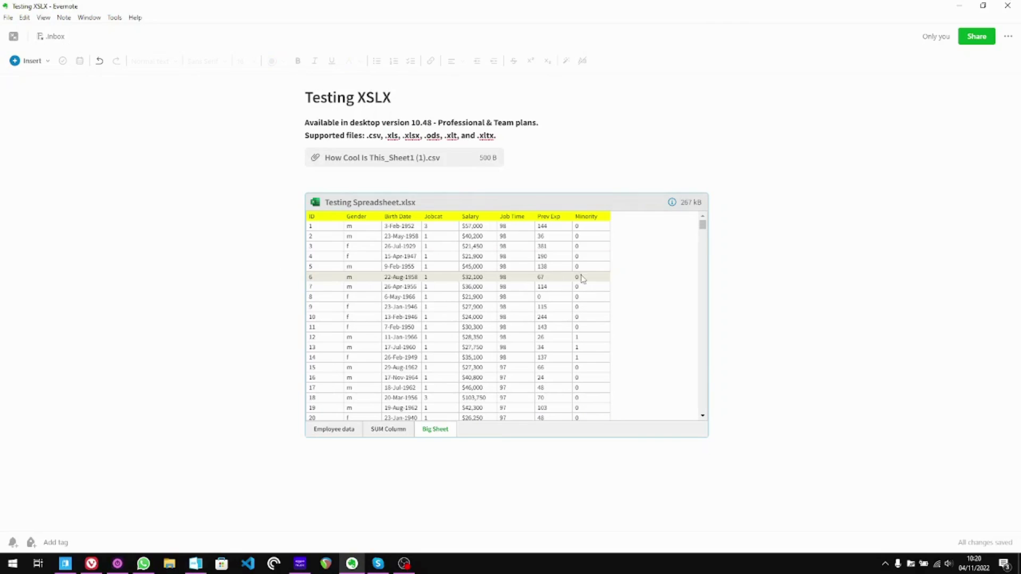
click(103, 560)
scroll(266, 425, up, 2)
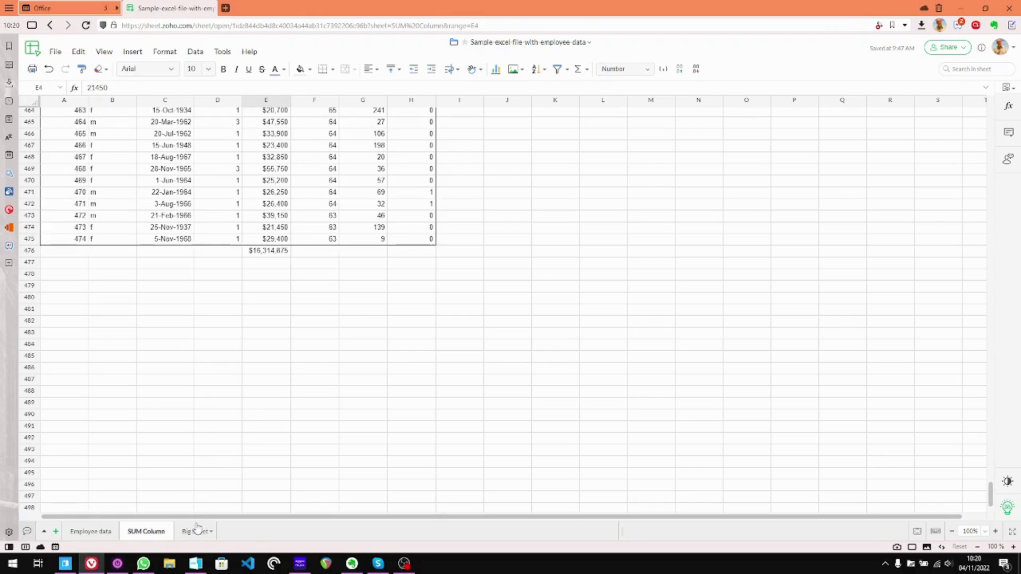
click(195, 531)
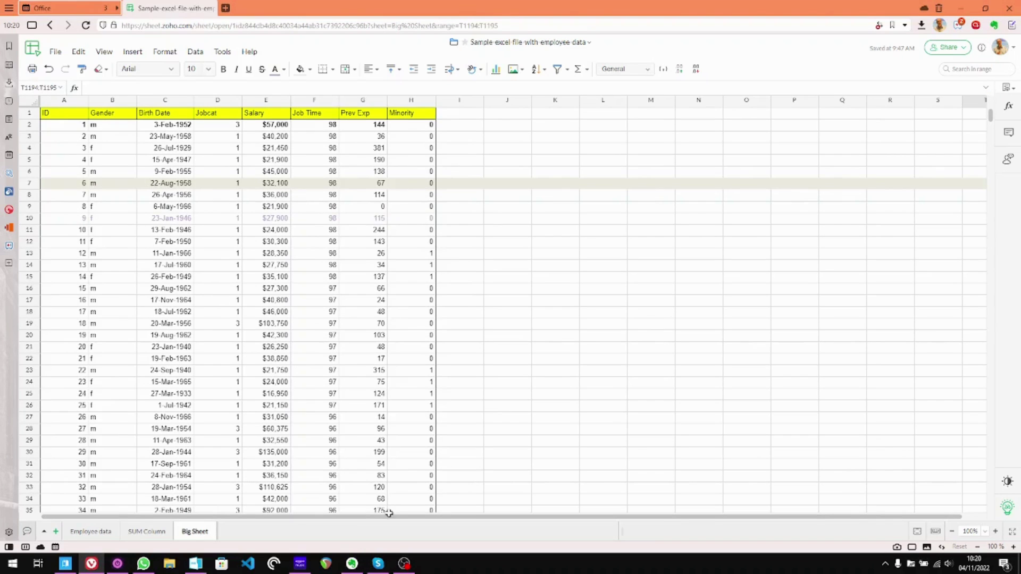
click(351, 563)
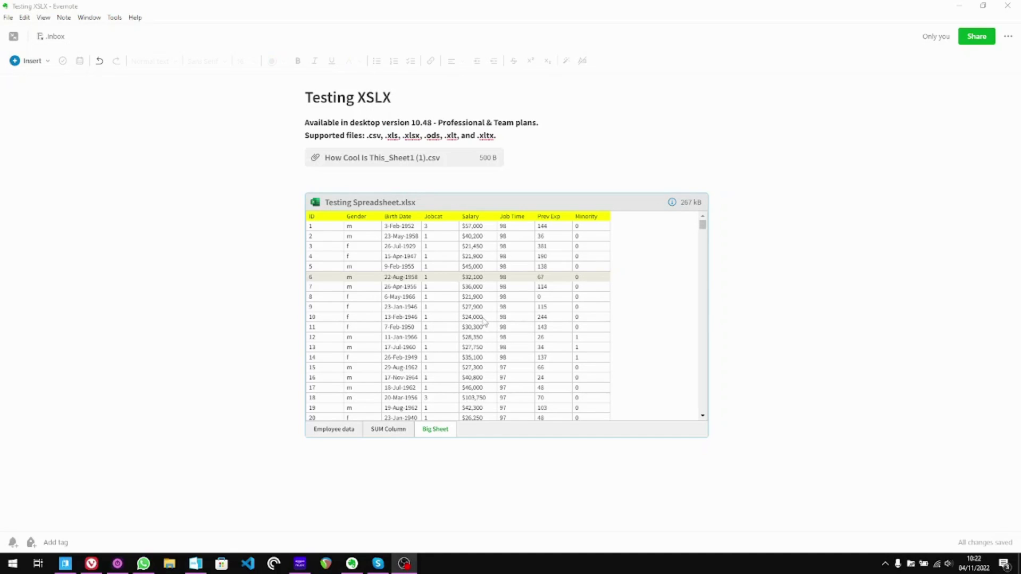
double_click(480, 317)
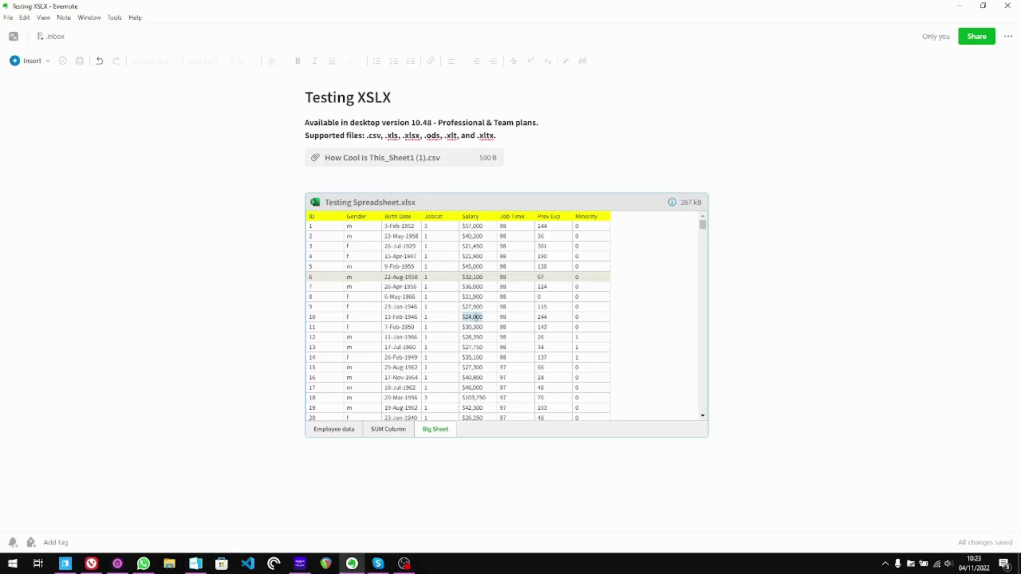
right_click(477, 318)
click(500, 369)
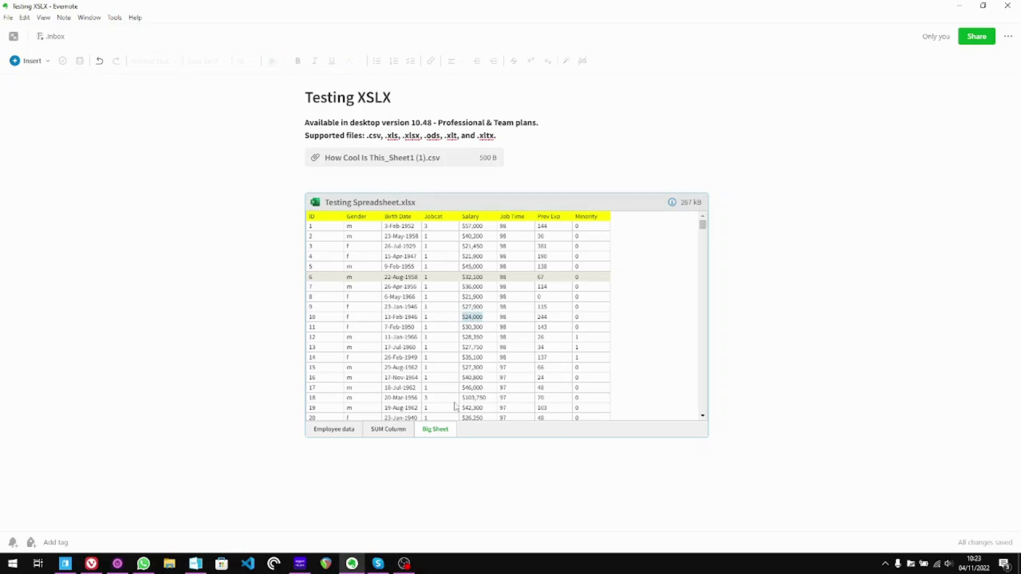
click(376, 456)
right_click(377, 455)
click(417, 405)
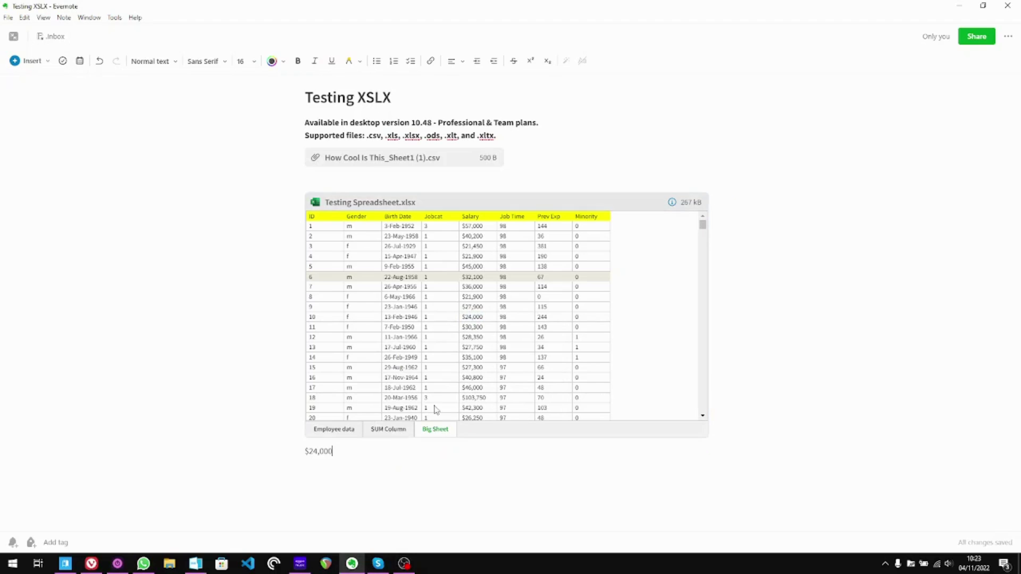
key(shift+Home)
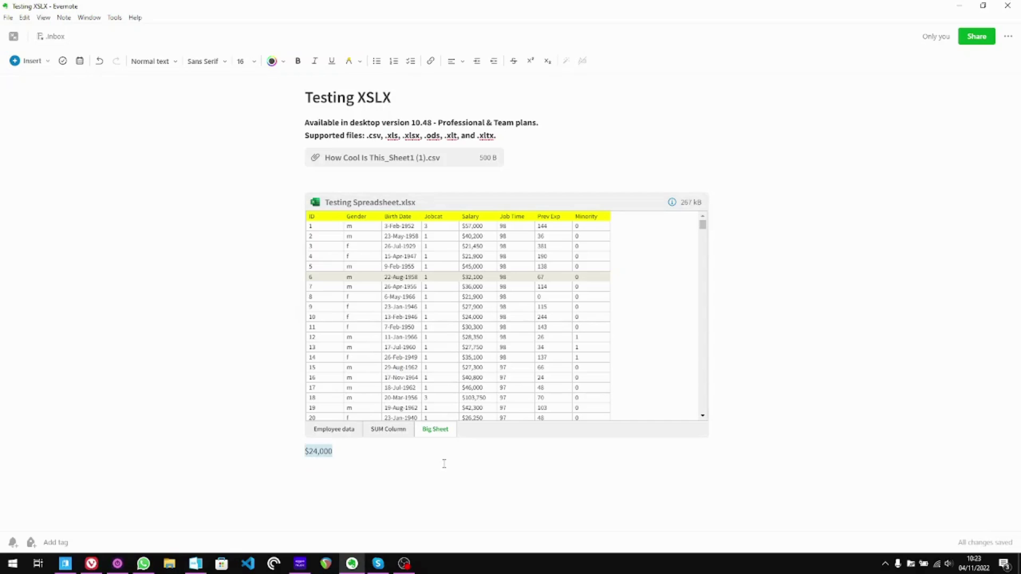
key(BackSpace)
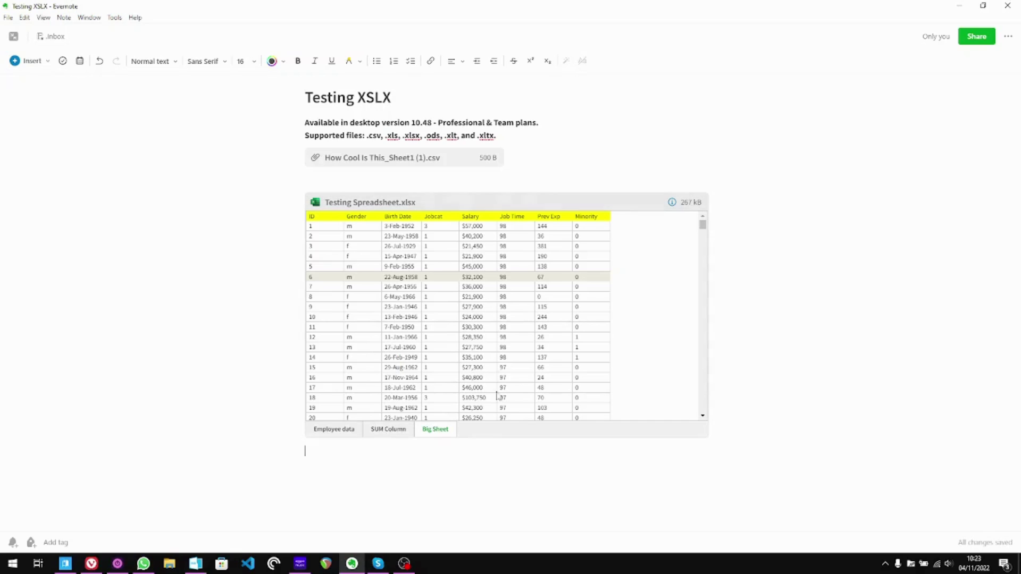
click(583, 311)
drag(568, 311, 340, 312)
right_click(345, 309)
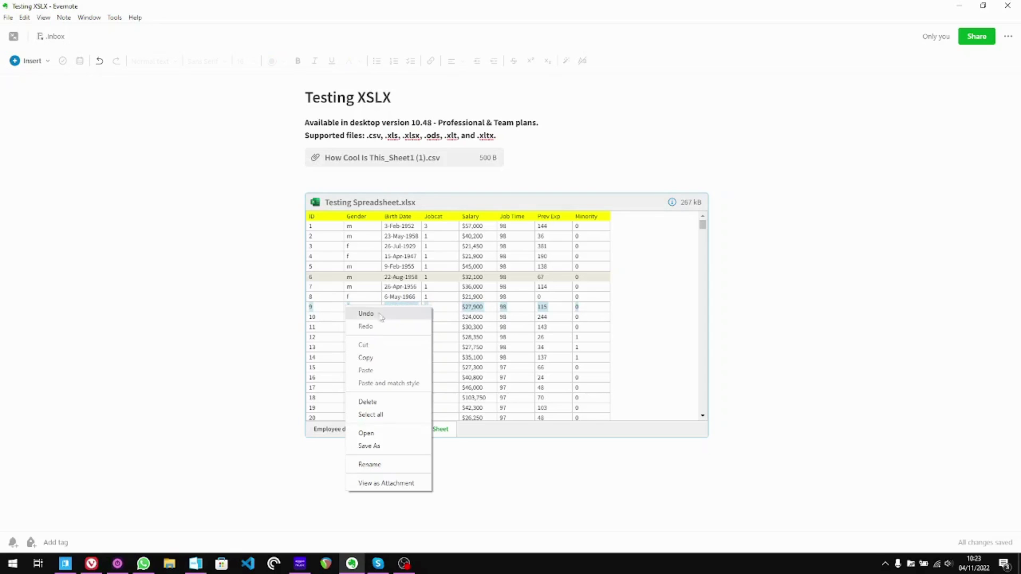
click(379, 358)
click(331, 461)
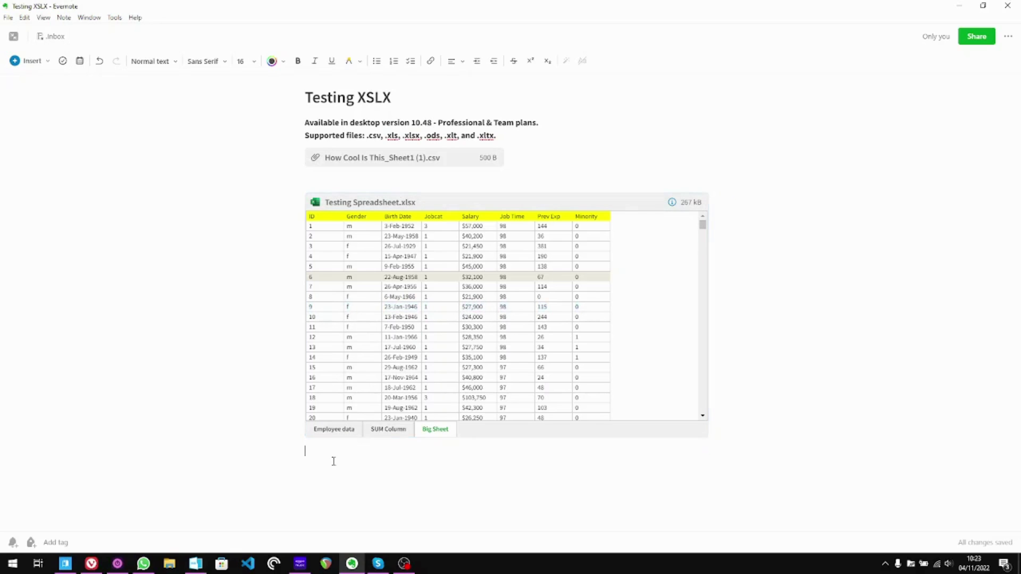
right_click(332, 461)
click(353, 408)
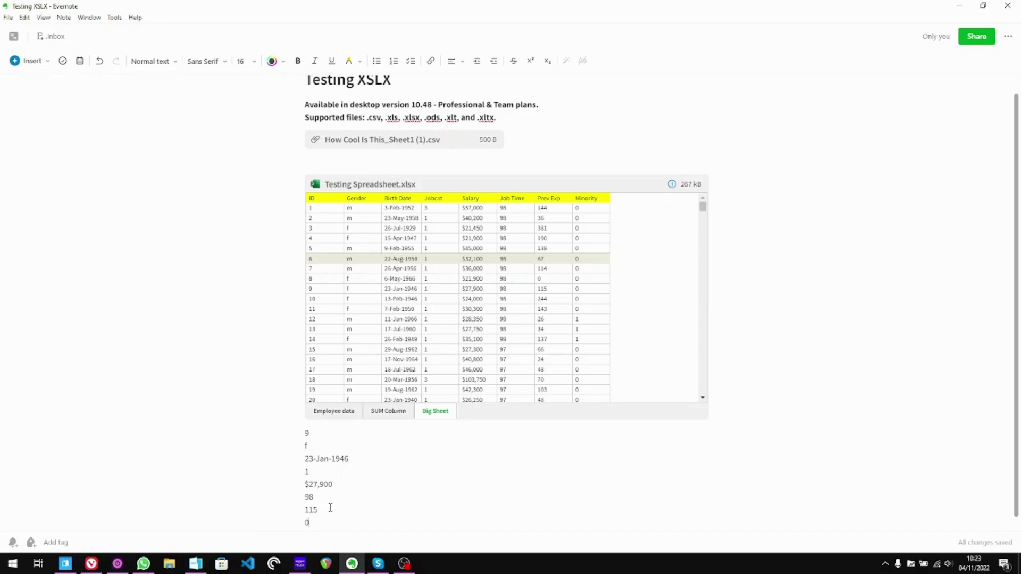
drag(323, 524, 306, 435)
key(BackSpace)
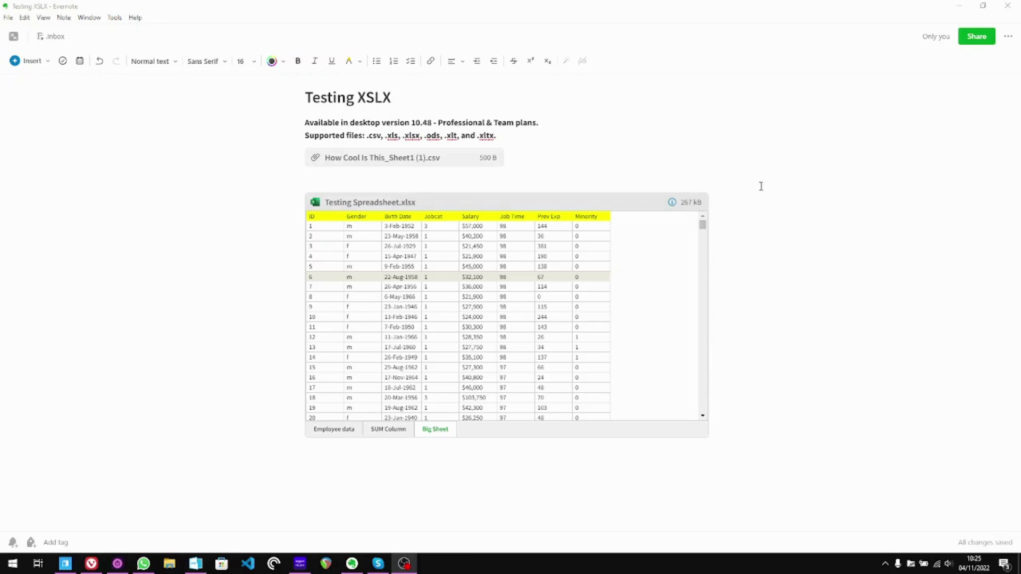
- Enable the note's public shareable link, copy it, and open a new tab in Vivaldi
click(975, 37)
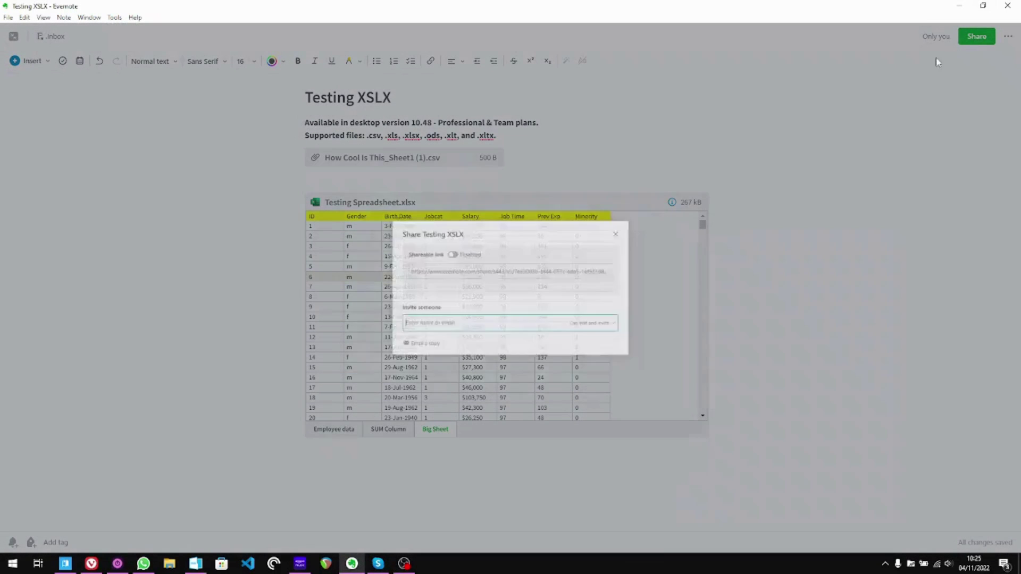
click(432, 243)
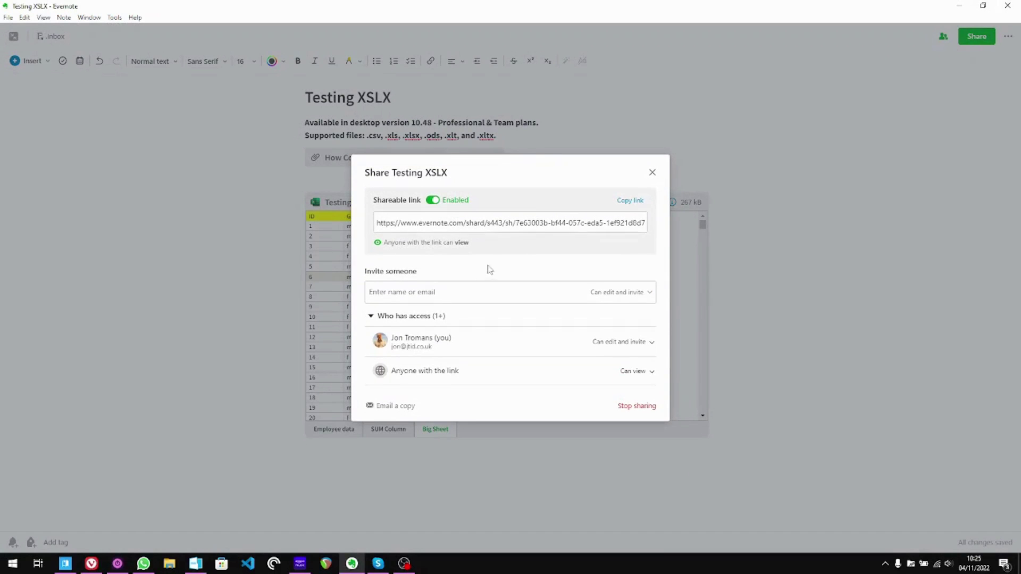
click(630, 205)
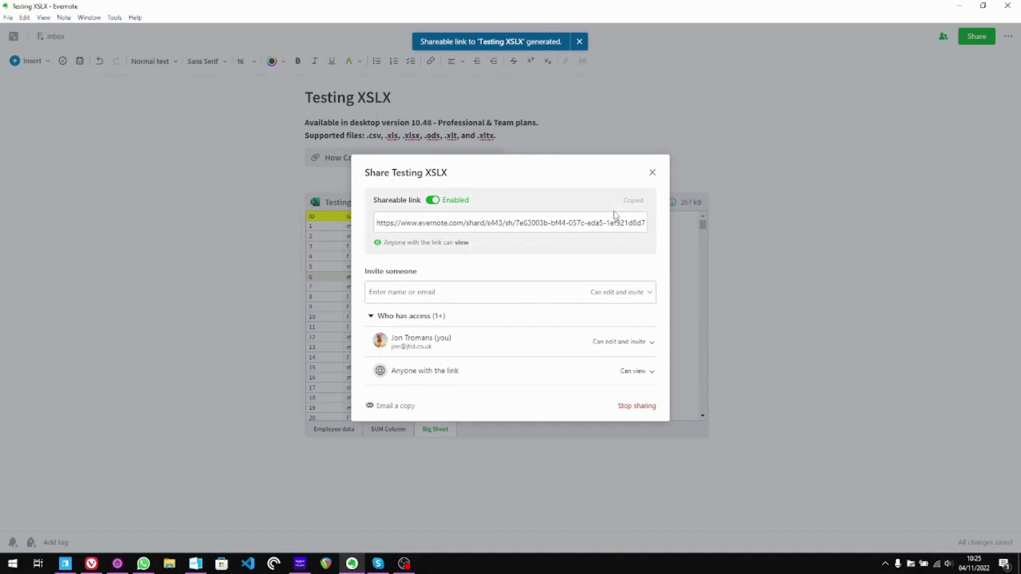
click(651, 173)
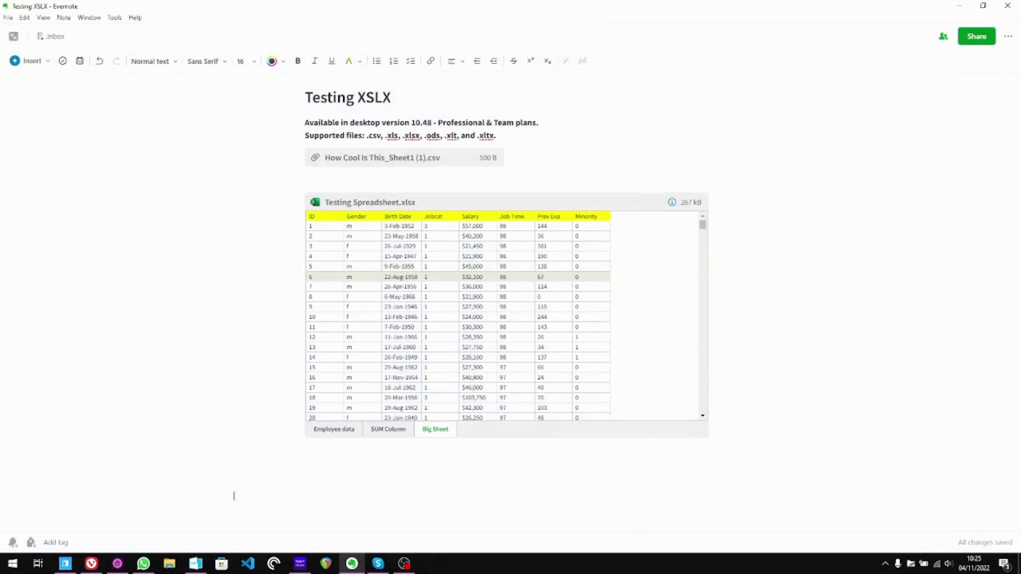
click(91, 563)
click(225, 8)
- Paste the copied share link into the address bar and load the shared note
right_click(249, 26)
click(286, 124)
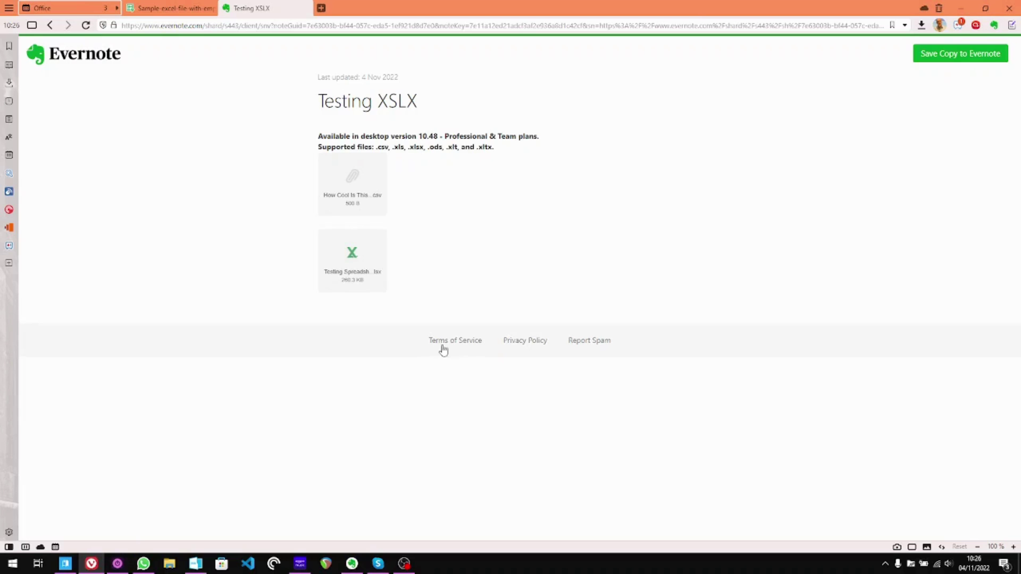
- Switch back to the Evernote desktop app showing the 'Testing XSLX' note with its Big Sheet preview
click(352, 565)
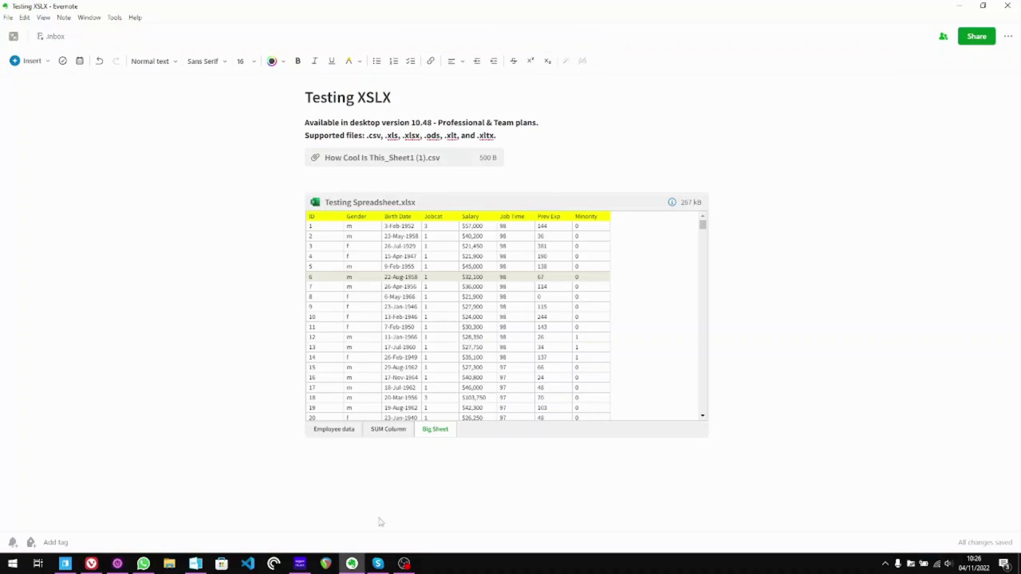